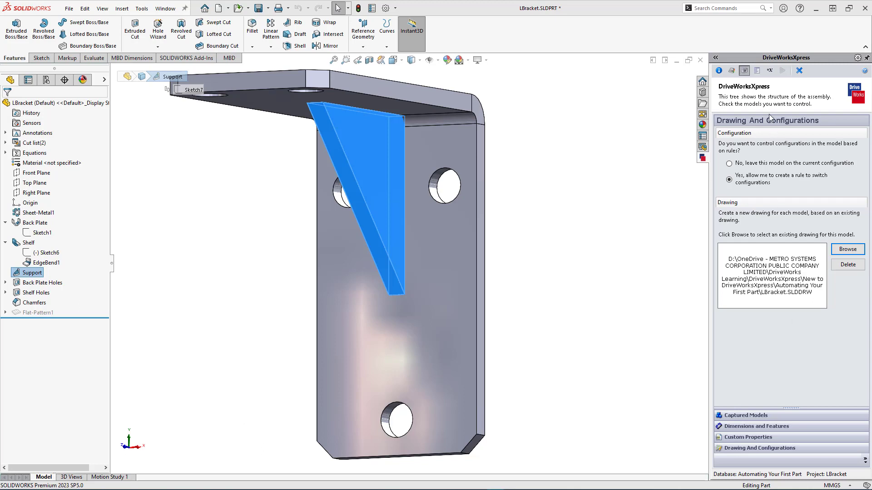
# - Switch DriveWorksXpress to the empty form design page for LBracket
pyautogui.click(758, 71)
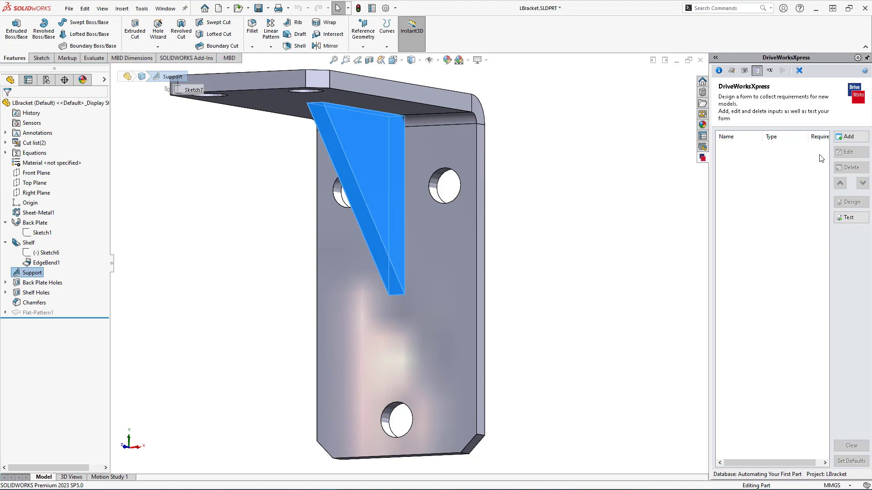
# - Add a required Text Box input named 'Order Number' to the form
pyautogui.click(859, 142)
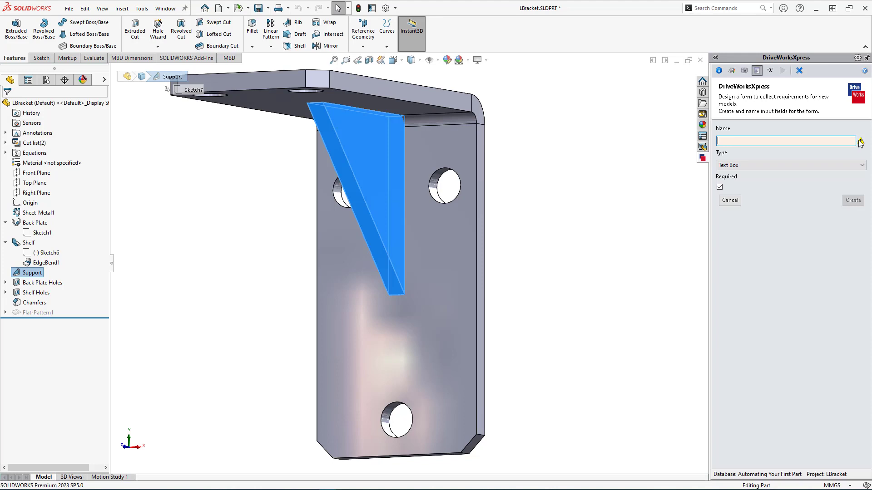
pyautogui.write('Order')
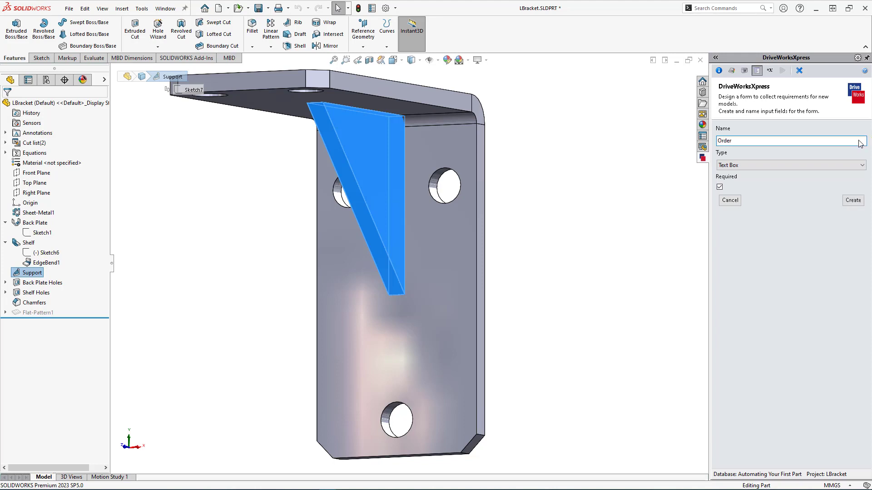
pyautogui.write(' Number')
pyautogui.click(856, 167)
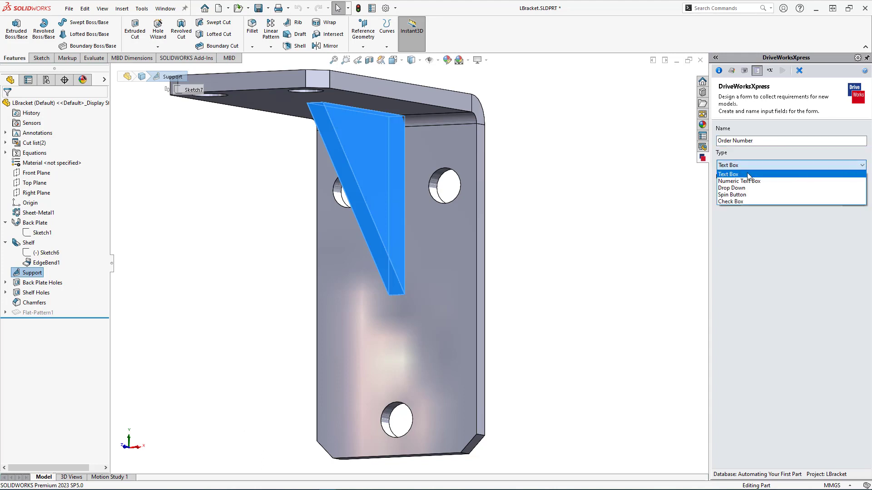
pyautogui.click(747, 175)
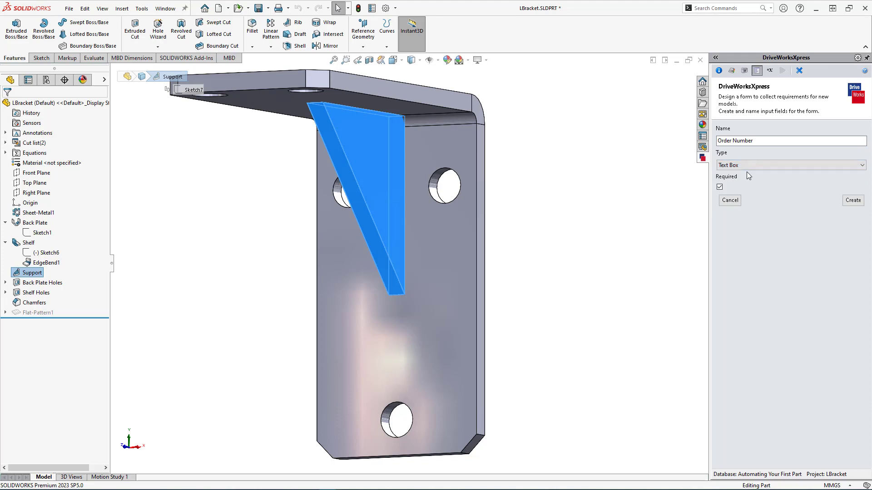
pyautogui.click(719, 186)
pyautogui.click(854, 200)
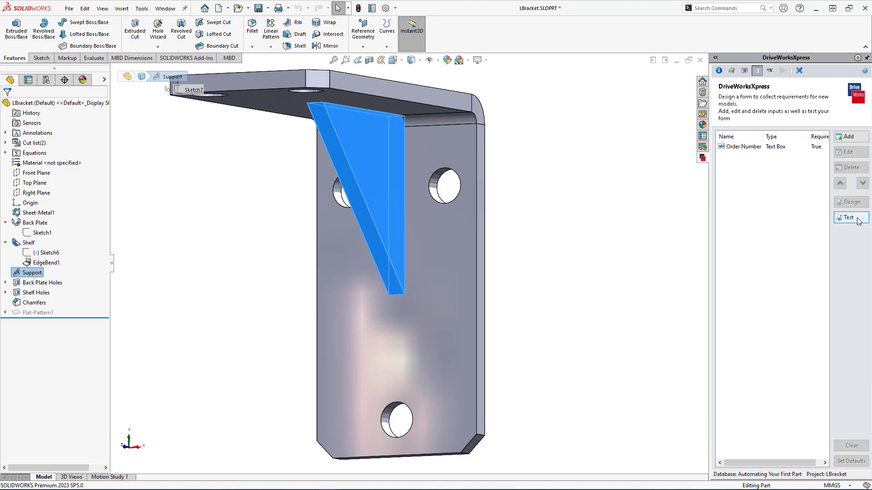
# - Test the form with Order Number 1, check the required warning, and save 1 as default
pyautogui.click(857, 219)
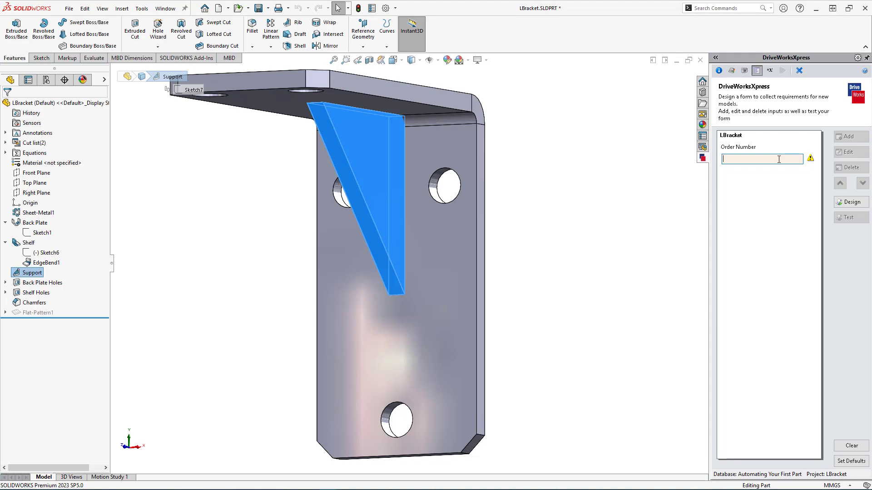
pyautogui.write('1')
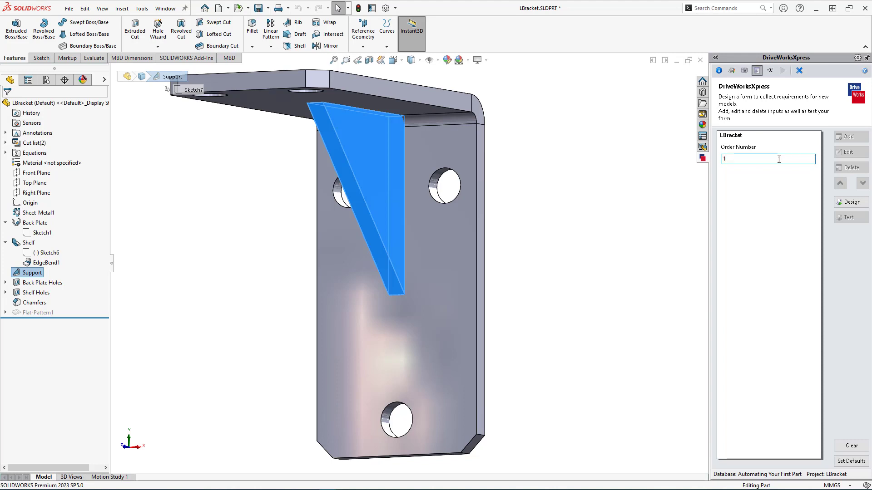
pyautogui.press('BackSpace')
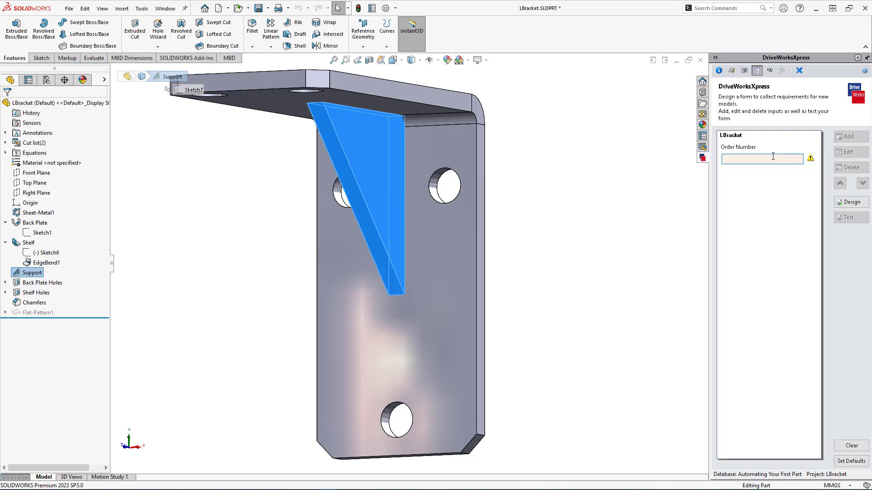
pyautogui.write('1')
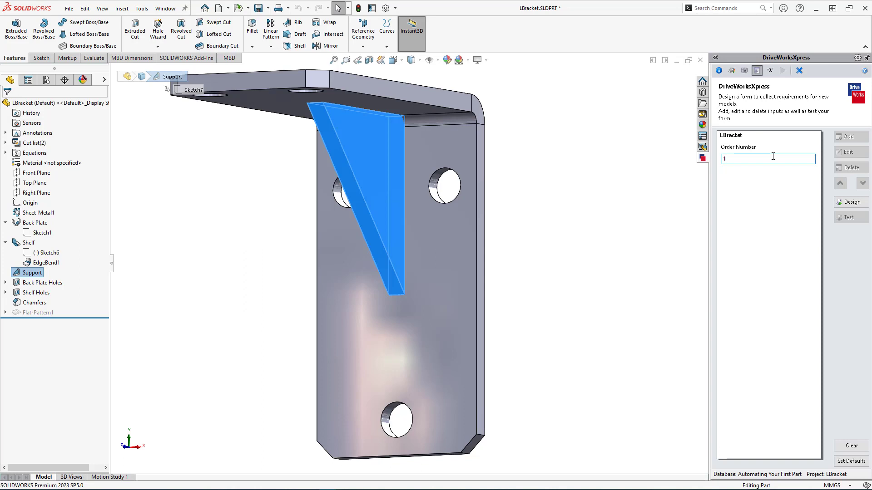
pyautogui.click(852, 462)
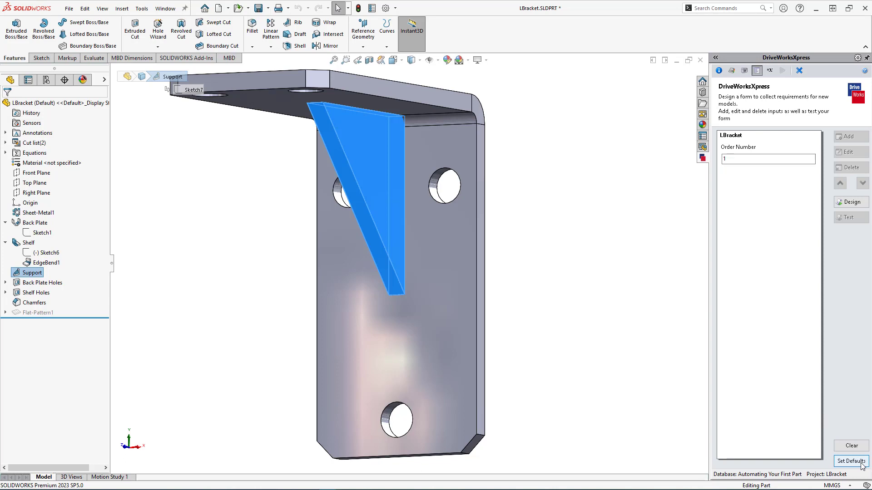
pyautogui.click(852, 202)
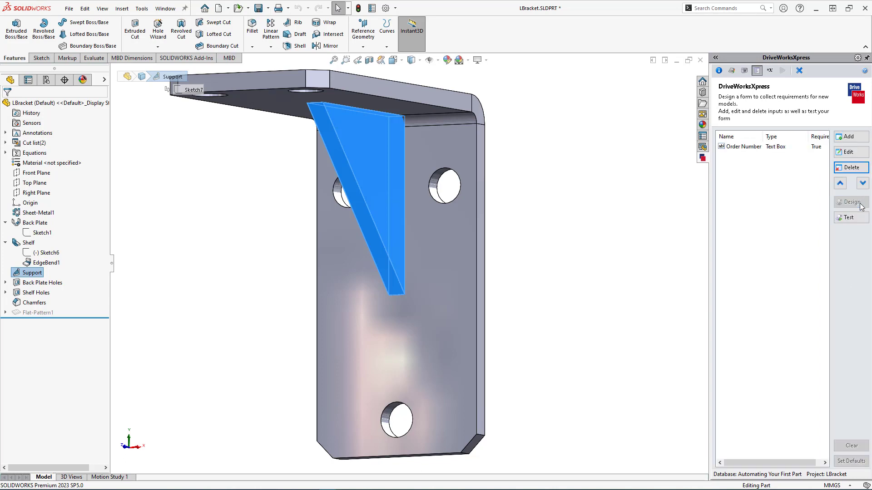
# - Add a required Numeric Text Box 'Shelf Depth' limited to 100–250
pyautogui.click(849, 137)
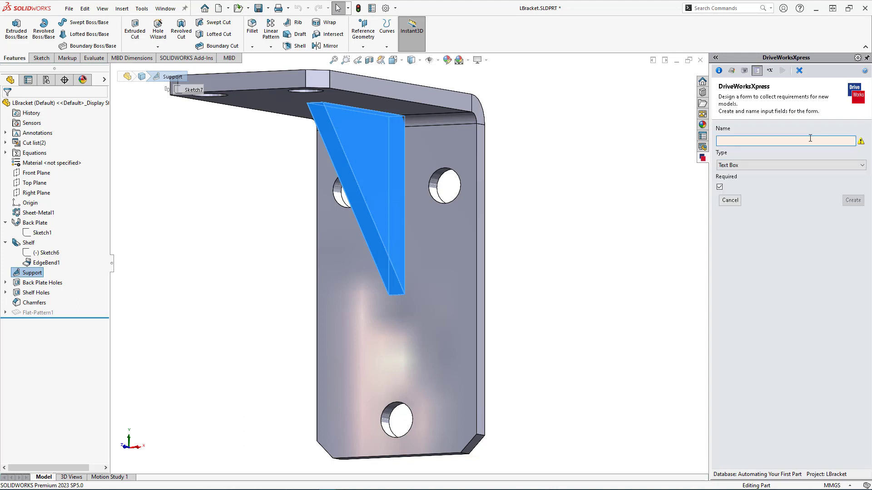
pyautogui.write('S')
pyautogui.write('helf D')
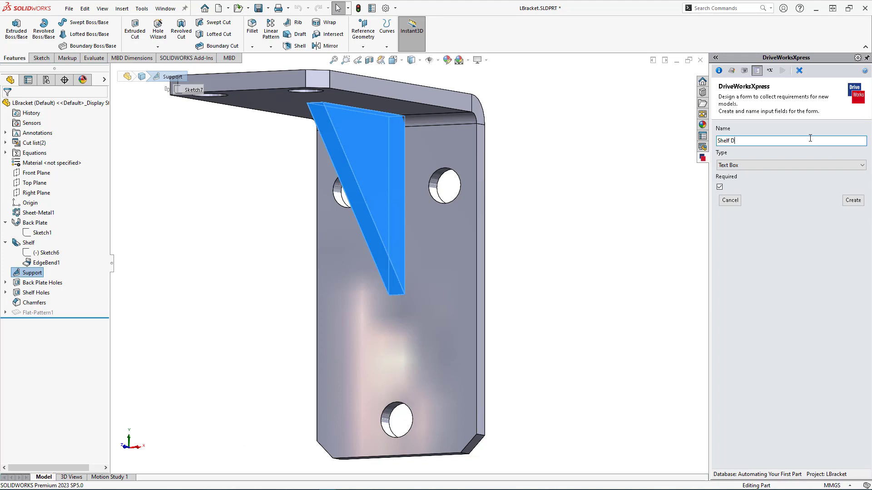
pyautogui.write('epth')
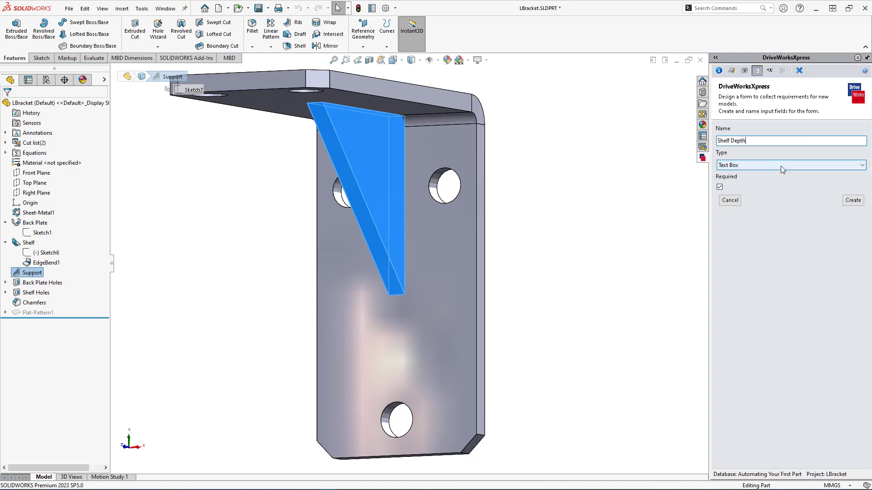
pyautogui.click(780, 166)
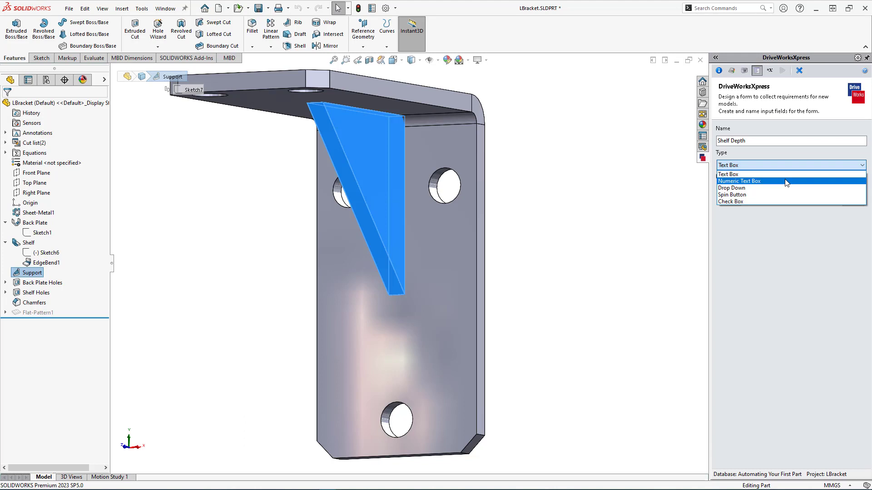
pyautogui.click(786, 181)
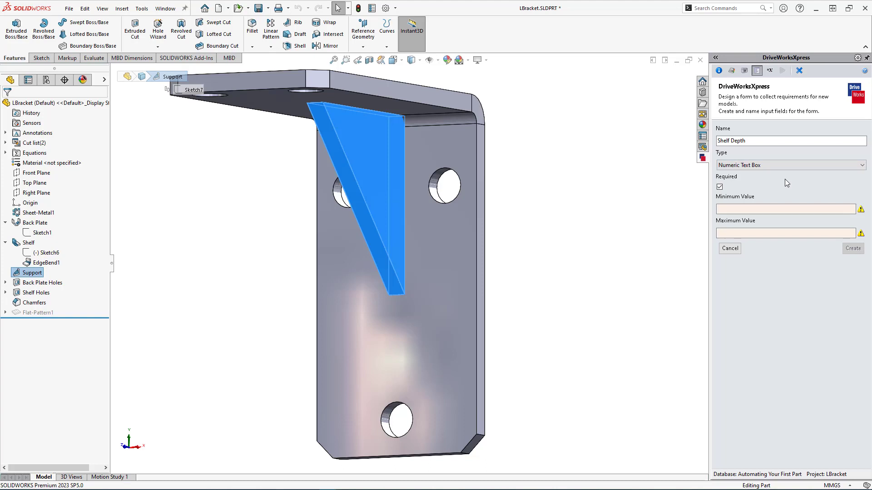
pyautogui.click(755, 207)
pyautogui.click(755, 208)
pyautogui.write('00')
pyautogui.click(741, 233)
pyautogui.write('250')
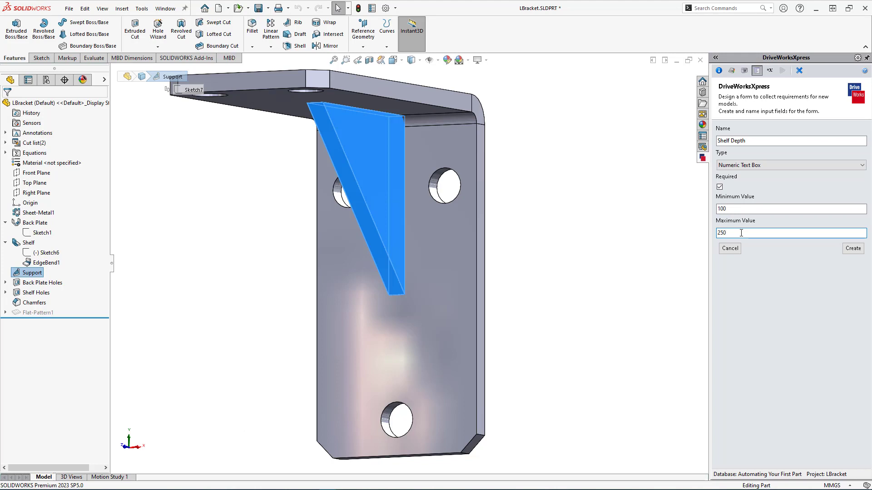
pyautogui.click(853, 249)
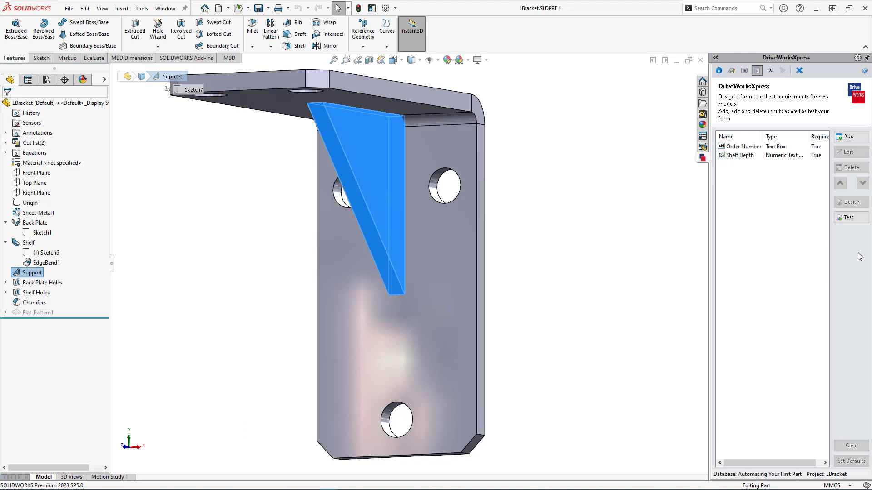
# - Add a Check Box input named 'Heavy Duty' to the form
pyautogui.click(860, 138)
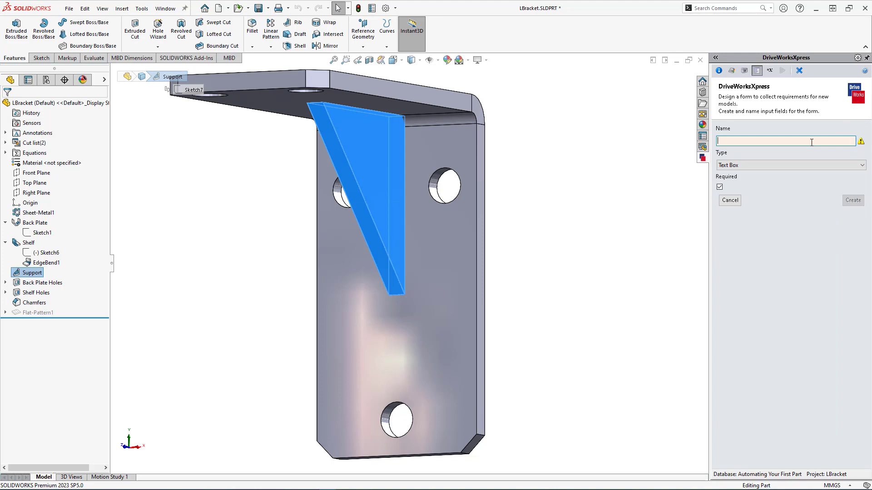
pyautogui.write('Heavy Duty')
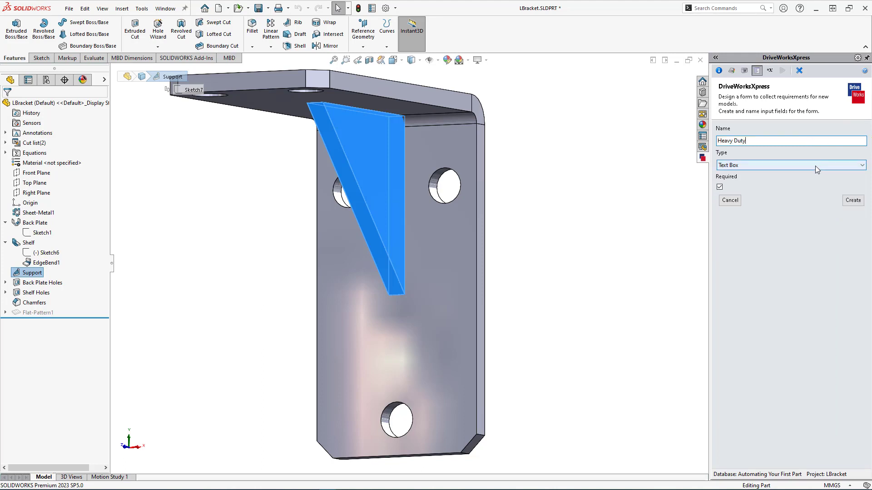
pyautogui.click(814, 166)
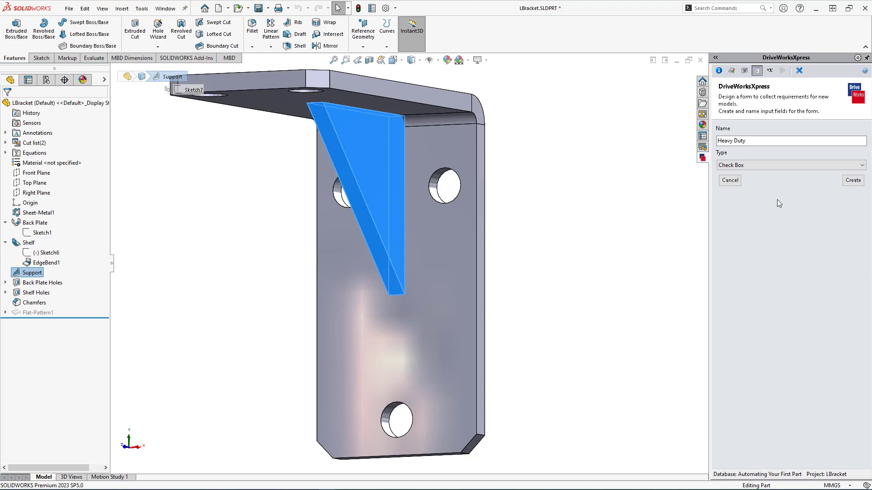
pyautogui.click(853, 181)
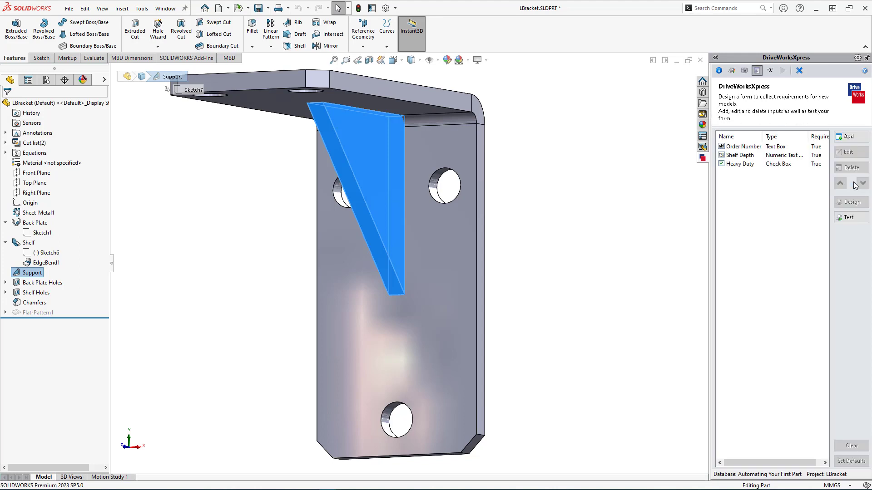
# - Start a new Drop Down input named 'Generated By'
pyautogui.click(848, 136)
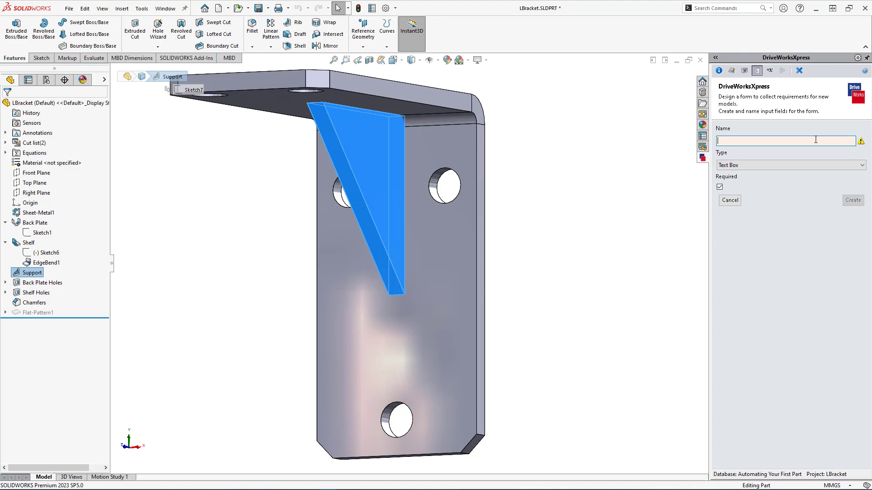
pyautogui.write('Generated B')
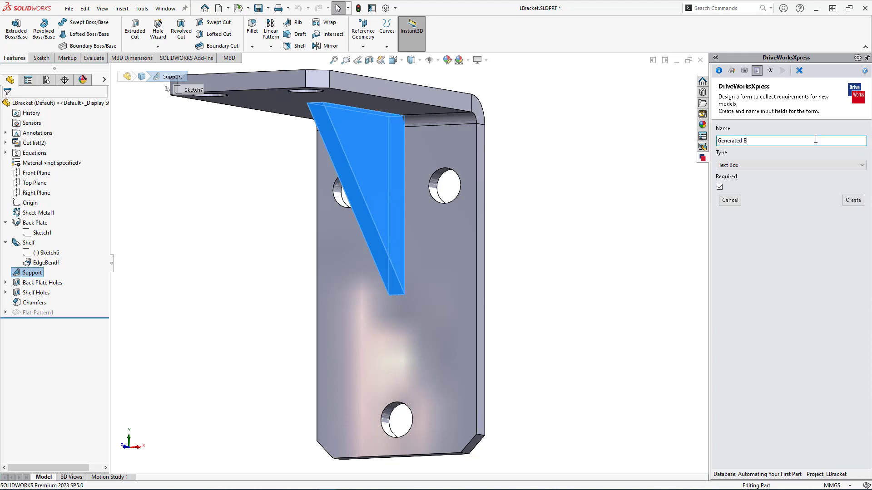
pyautogui.write('y')
pyautogui.click(794, 166)
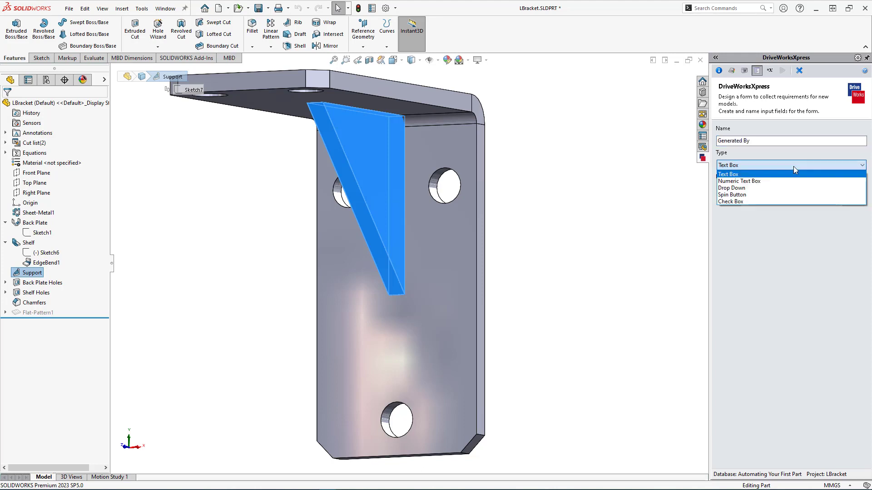
pyautogui.click(770, 191)
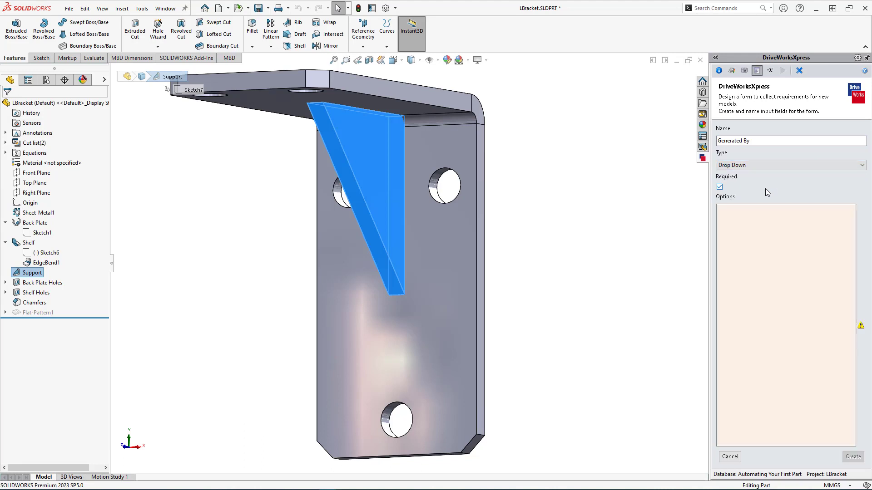
pyautogui.click(733, 213)
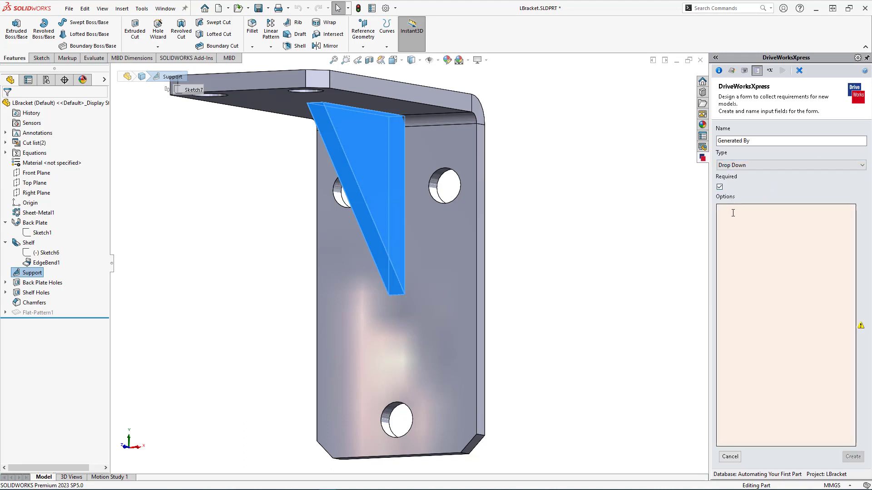
pyautogui.click(733, 213)
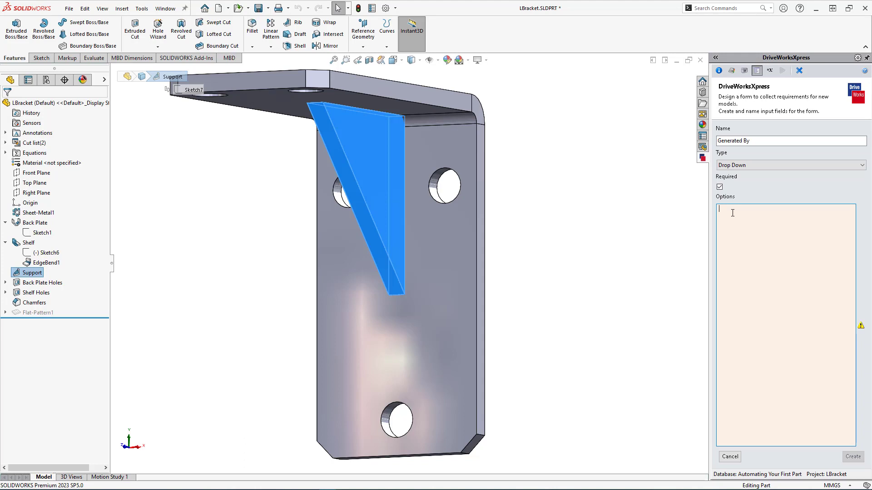
# - Enter person names as drop-down options, then delete all but the first line
pyautogui.write('Kom ')
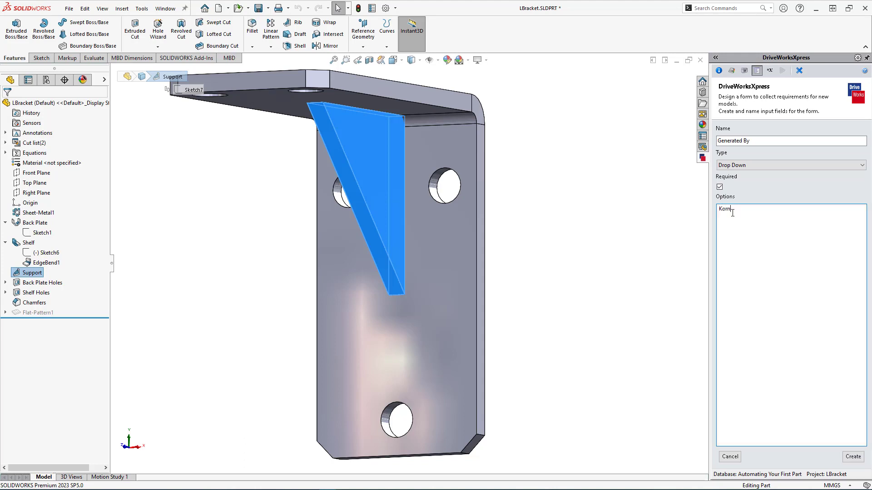
pyautogui.write('Mawis')
pyautogui.press('Return')
pyautogui.write('Suwit ')
pyautogui.write('Prin')
pyautogui.press('Return')
pyautogui.write('Kamon')
pyautogui.moveTo(740, 236); pyautogui.dragTo(731, 212)
pyautogui.press('BackSpace')
# - Re-enter the remaining person names, one per line, and create the Generated By input
pyautogui.write('Marvin')
pyautogui.press('Return')
pyautogui.write('Suwit ')
pyautogui.write('Prin')
pyautogui.press('Return')
pyautogui.write('K')
pyautogui.write('amon')
pyautogui.click(861, 460)
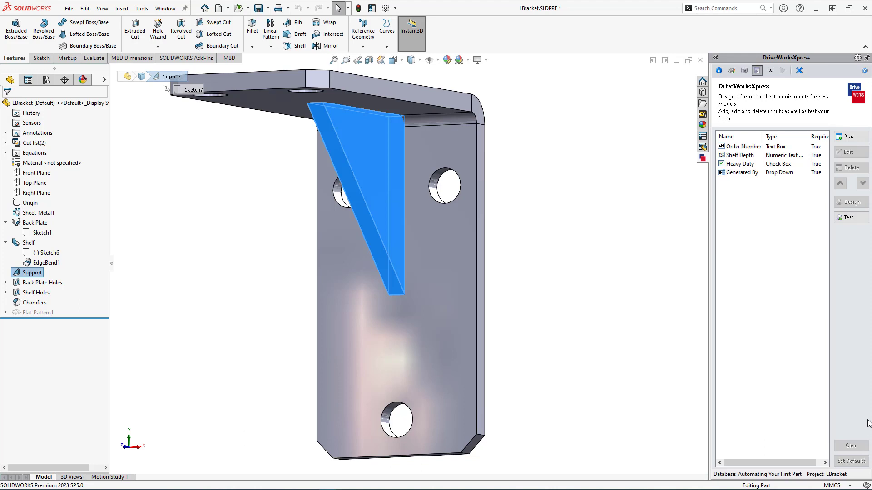
pyautogui.click(857, 220)
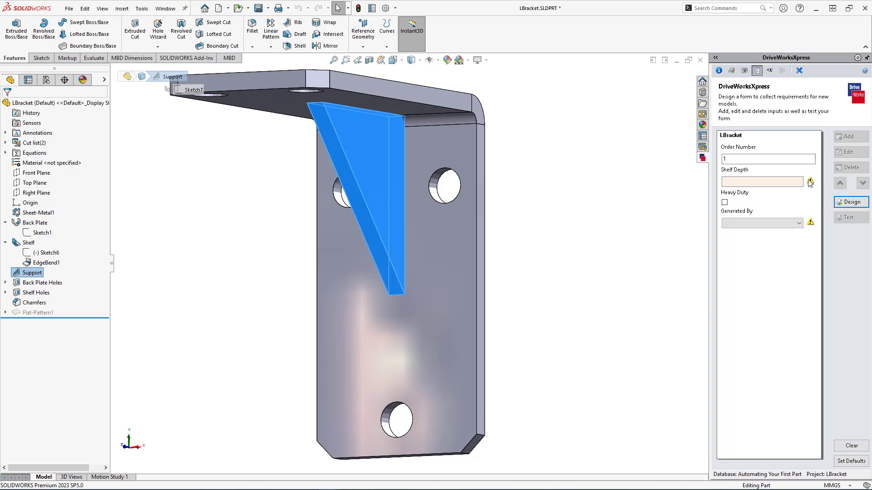
pyautogui.click(781, 182)
pyautogui.write('150')
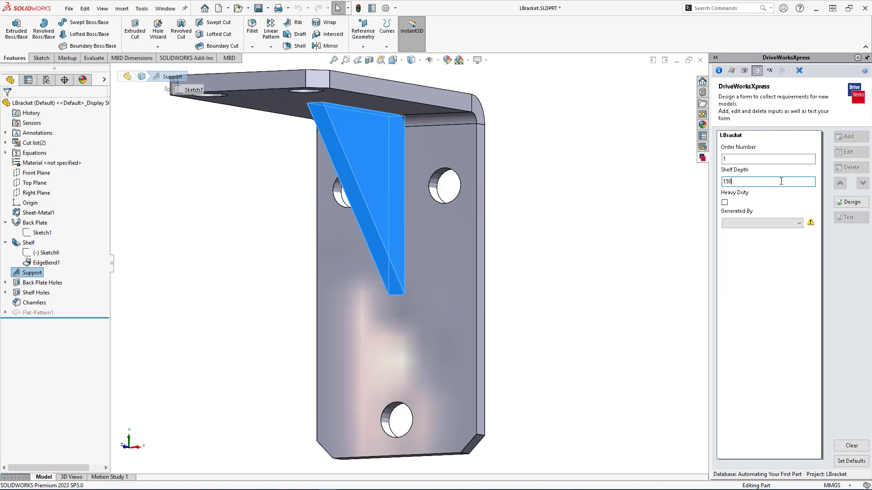
pyautogui.click(725, 202)
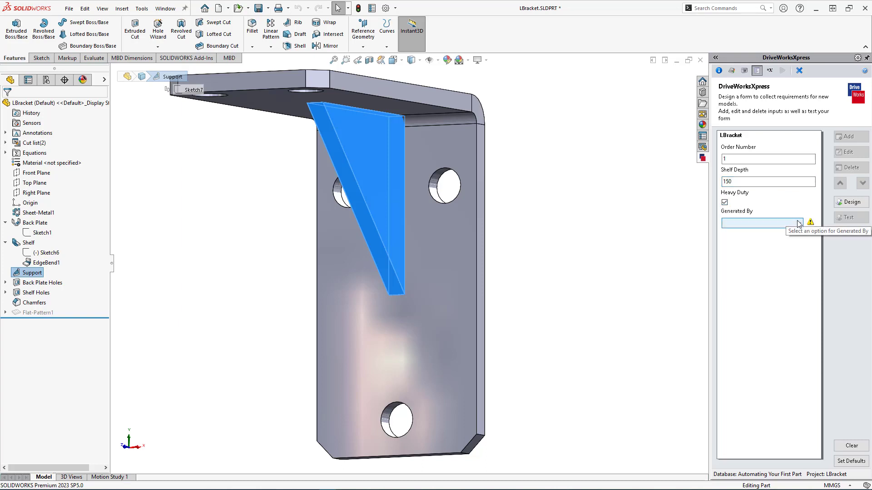
pyautogui.moveTo(810, 222)
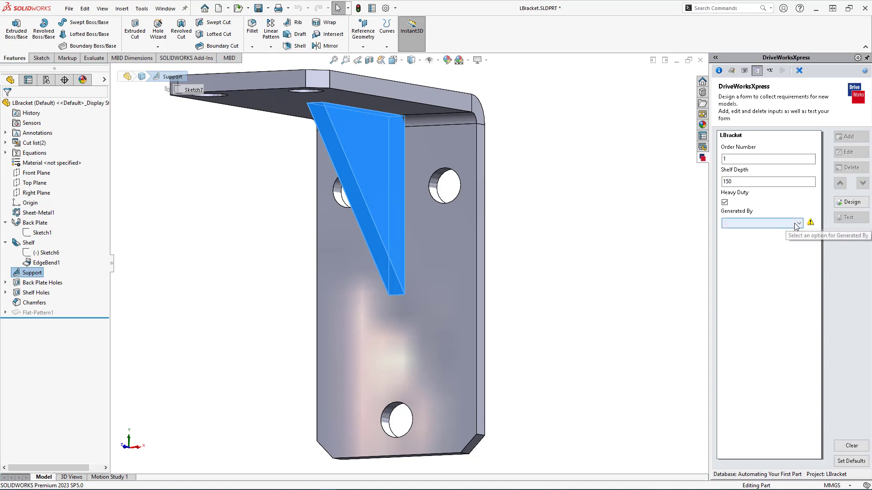
pyautogui.click(798, 223)
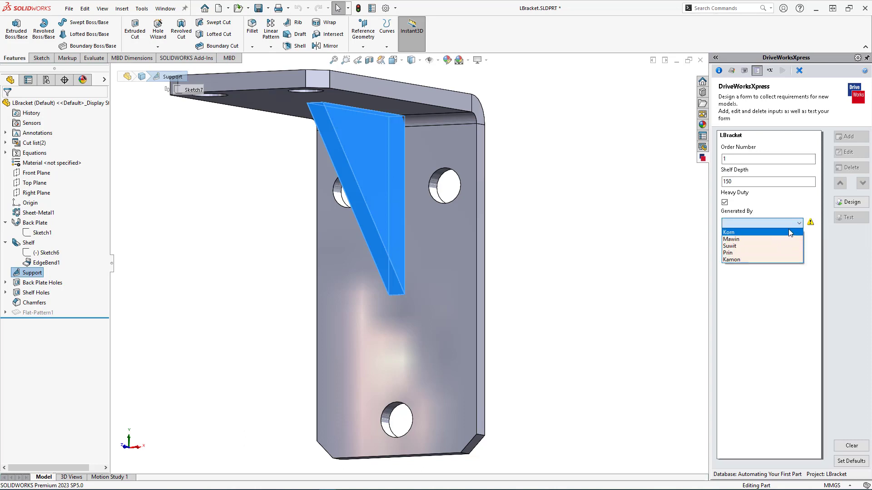
pyautogui.click(782, 234)
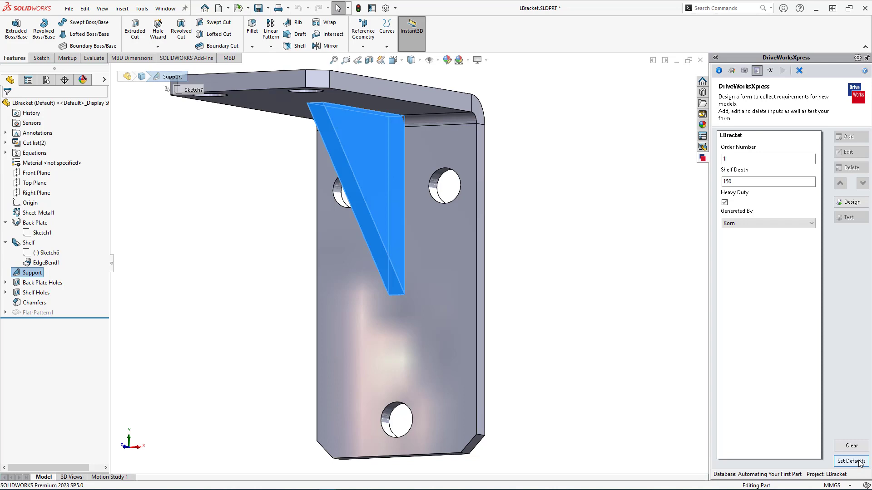
pyautogui.click(866, 207)
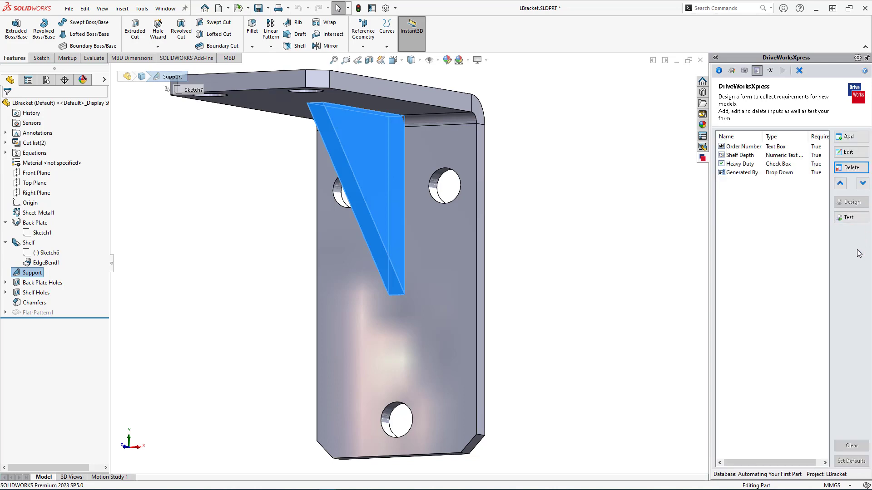